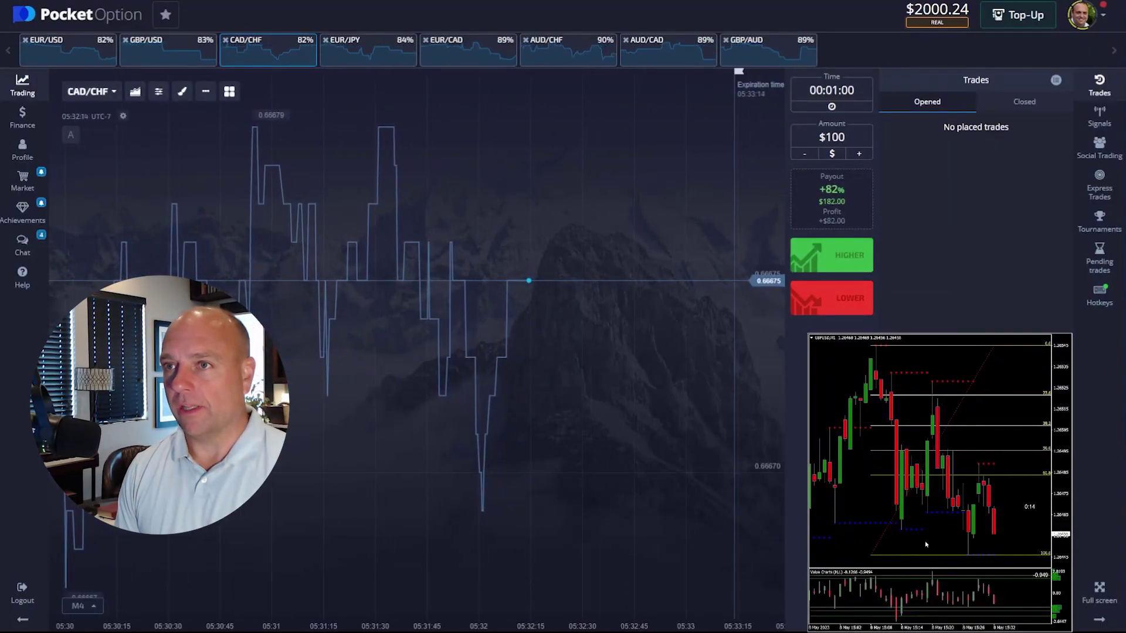
Step: Place a $100 one-minute Higher trade on GBP/USD and view its details
click(75, 52)
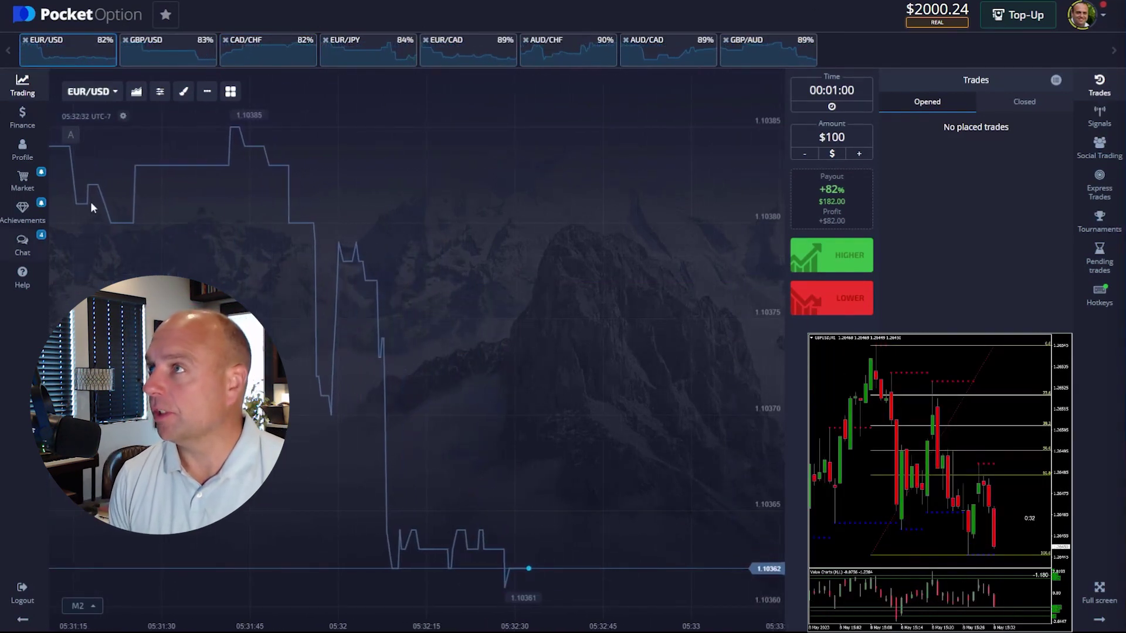
click(167, 50)
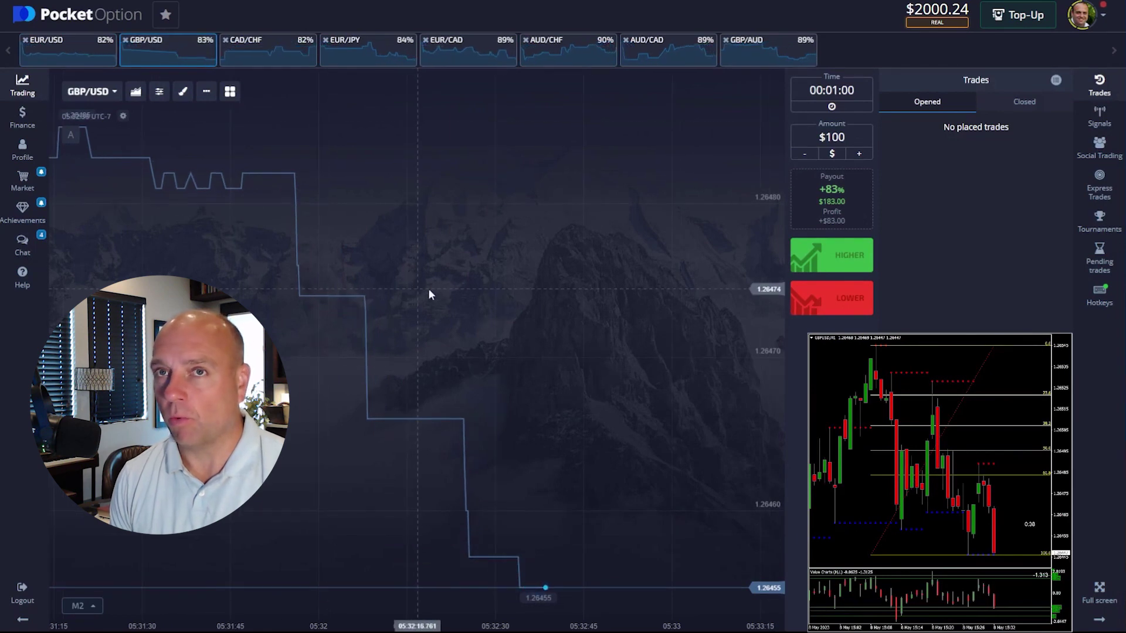
click(816, 268)
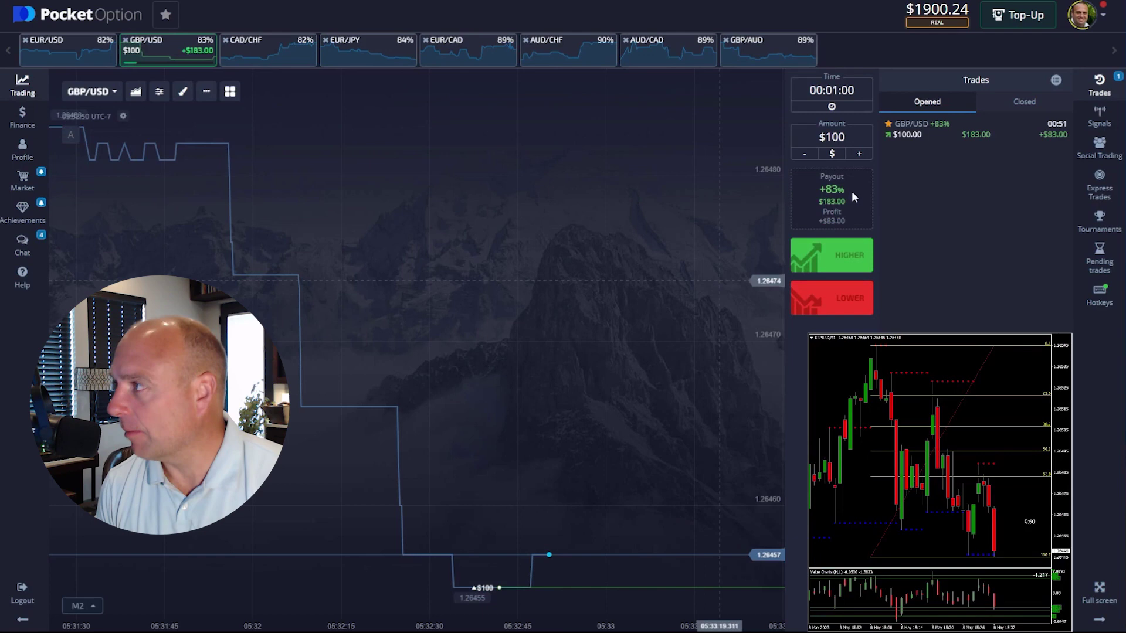
click(923, 129)
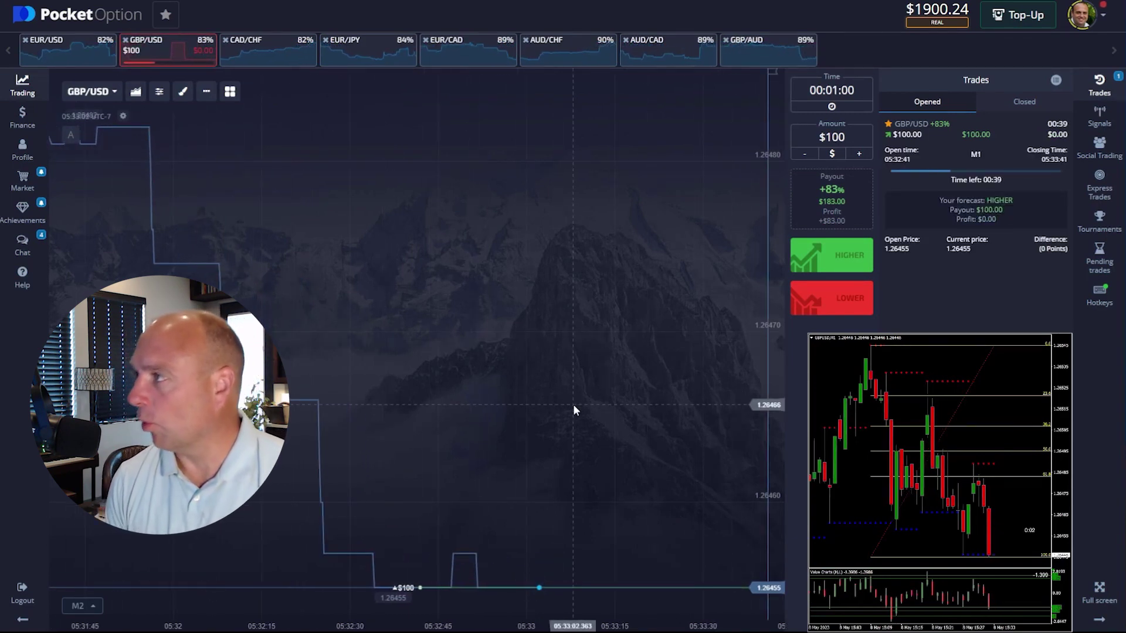
Step: Place a $250 Higher trade on EUR/USD, flipping between the GBP/USD and EUR/USD charts
click(87, 57)
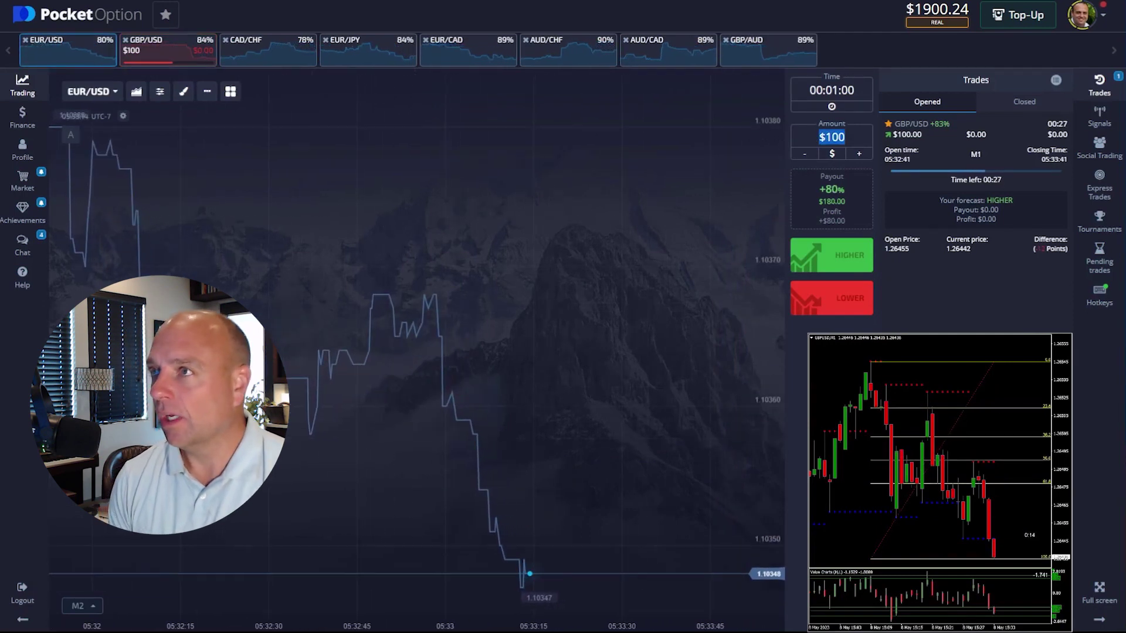
text(250)
click(831, 255)
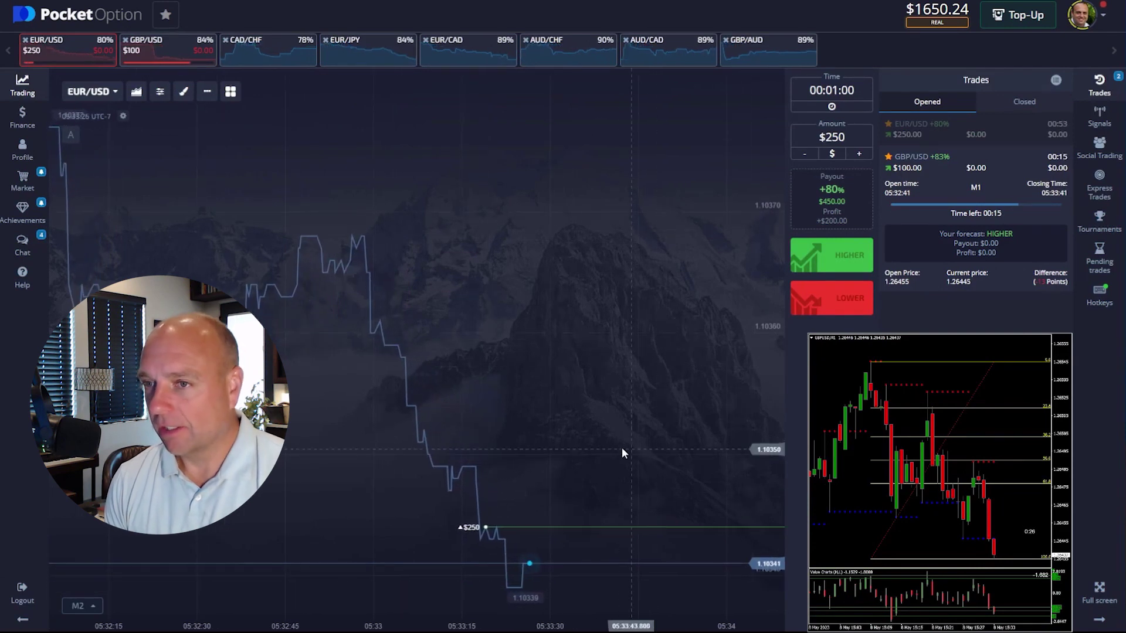
key(shift+Tab)
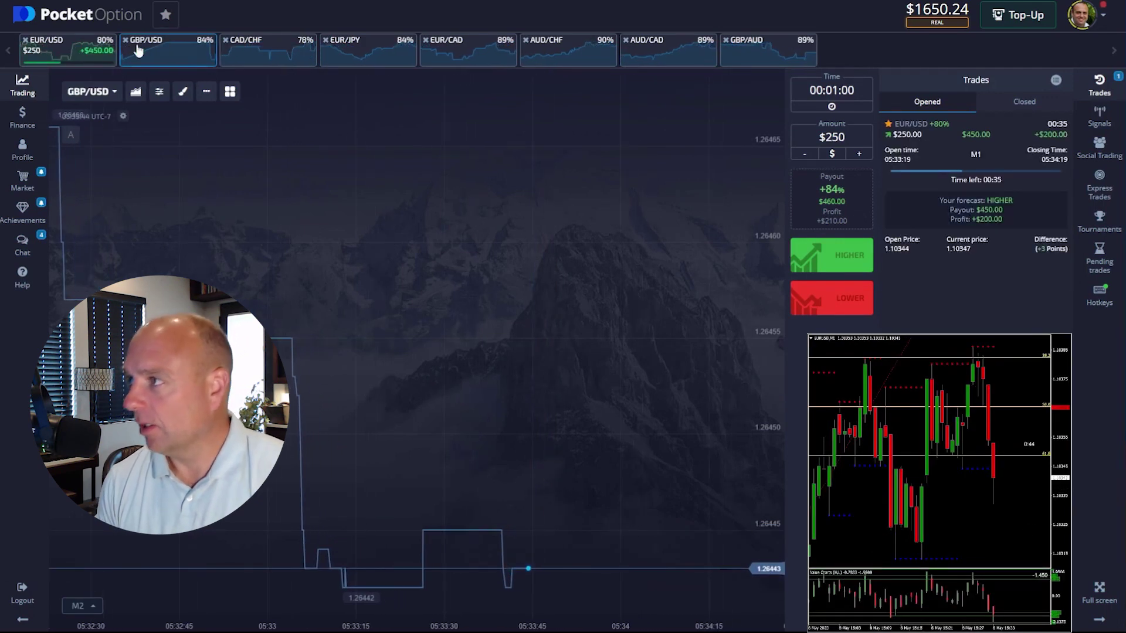
key(shift+Tab)
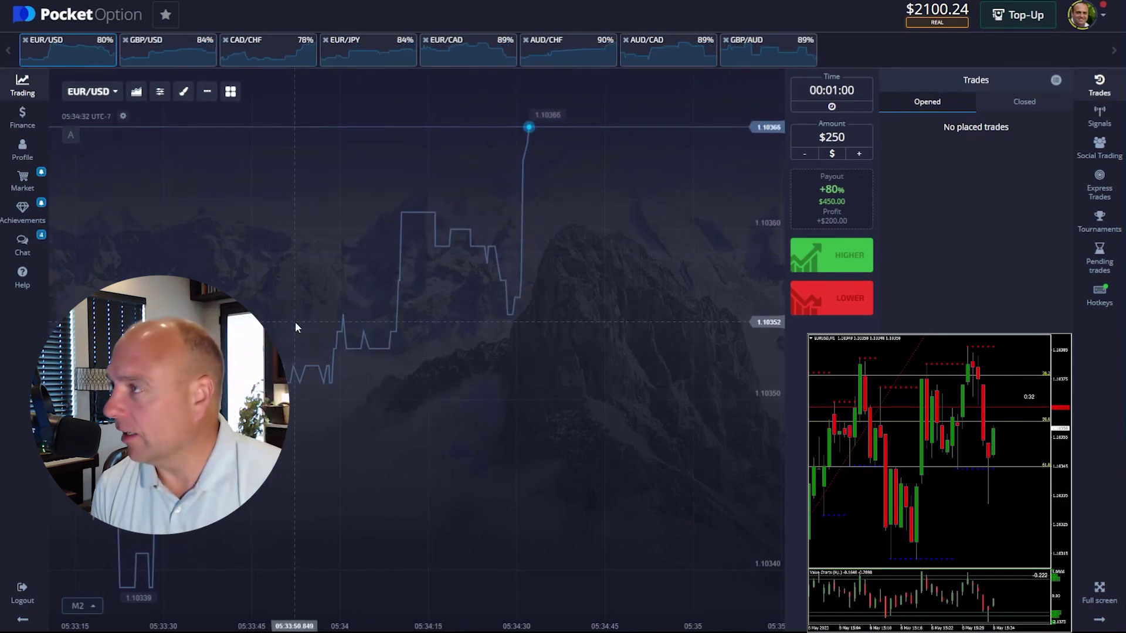
Step: Set the stake to $100 and place a Higher trade on EUR/CAD
click(831, 137)
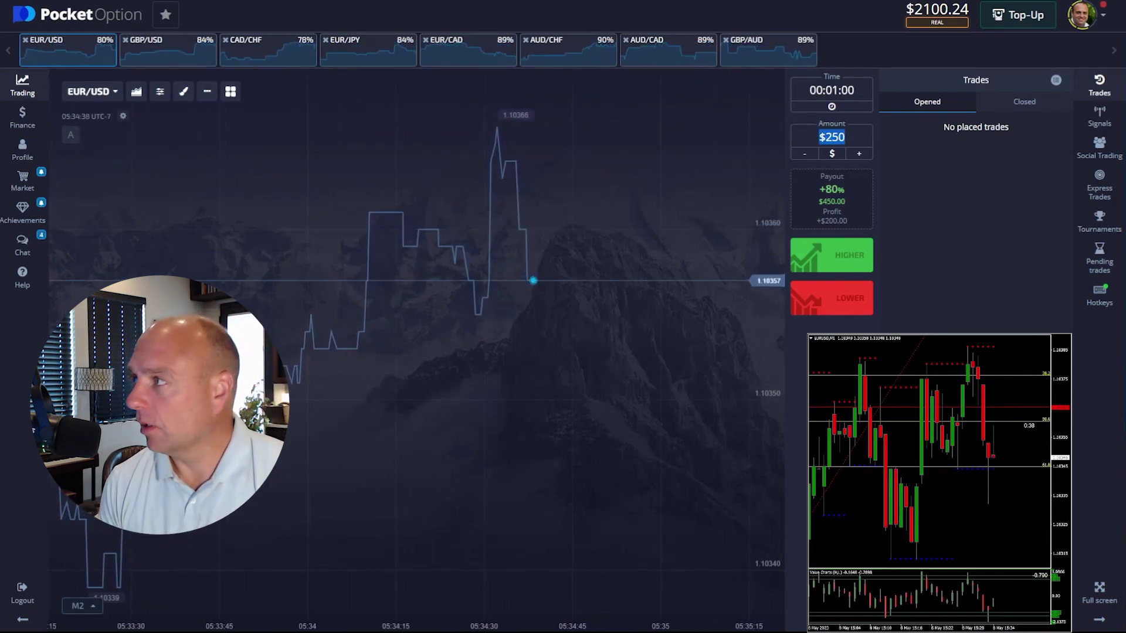
text(100)
click(455, 44)
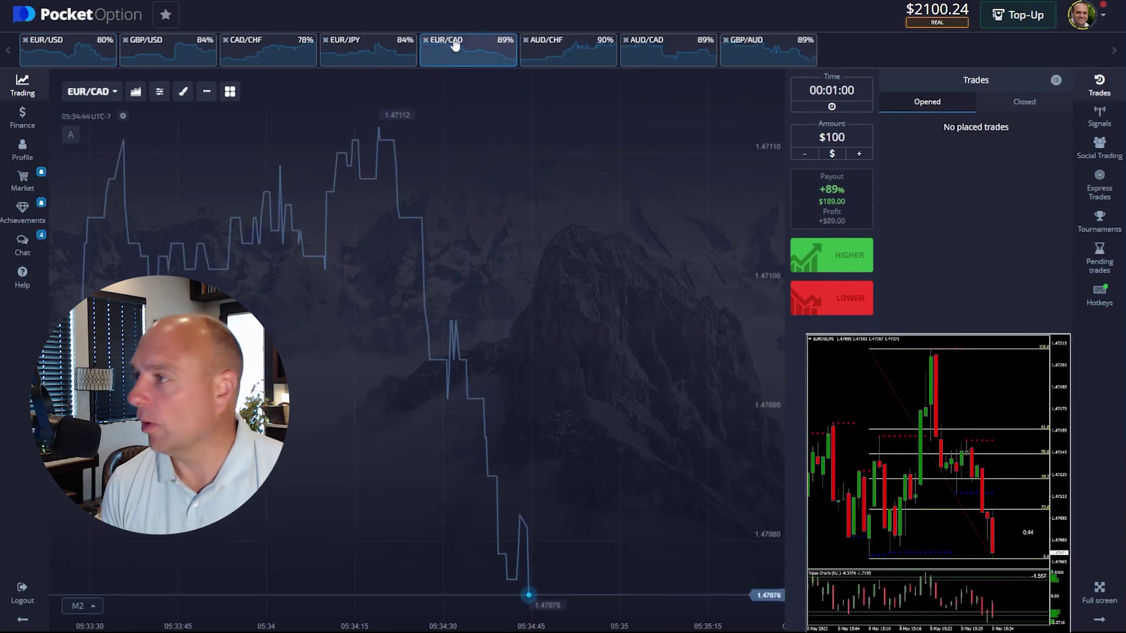
click(858, 257)
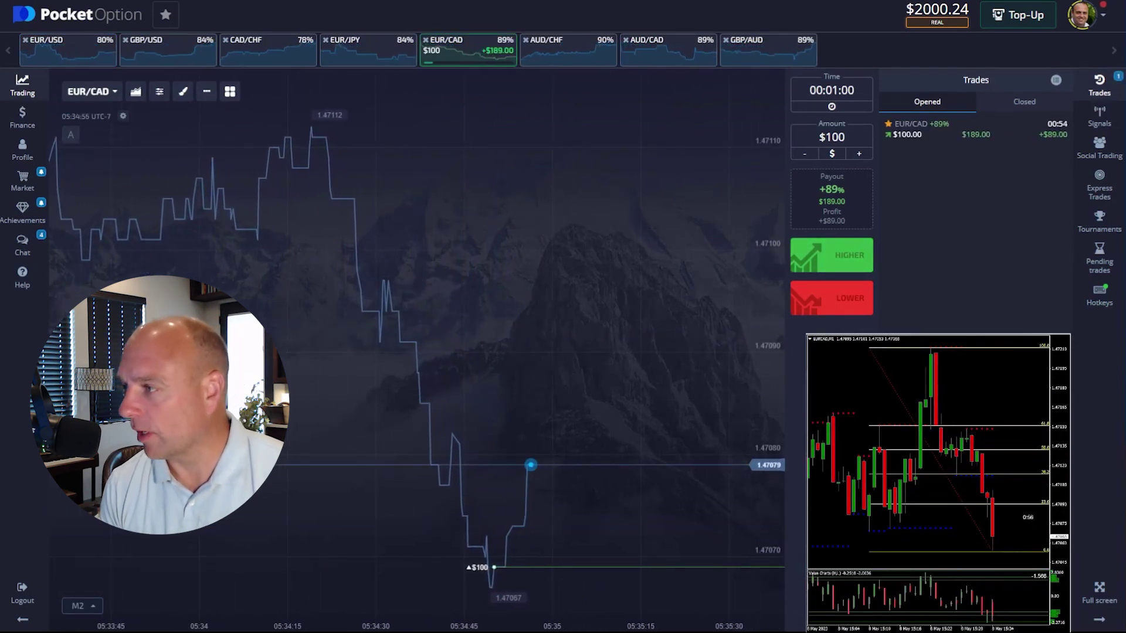
Step: Adjust the inset MT4 candle chart zoom via its right-click menu
right_click(974, 413)
click(993, 563)
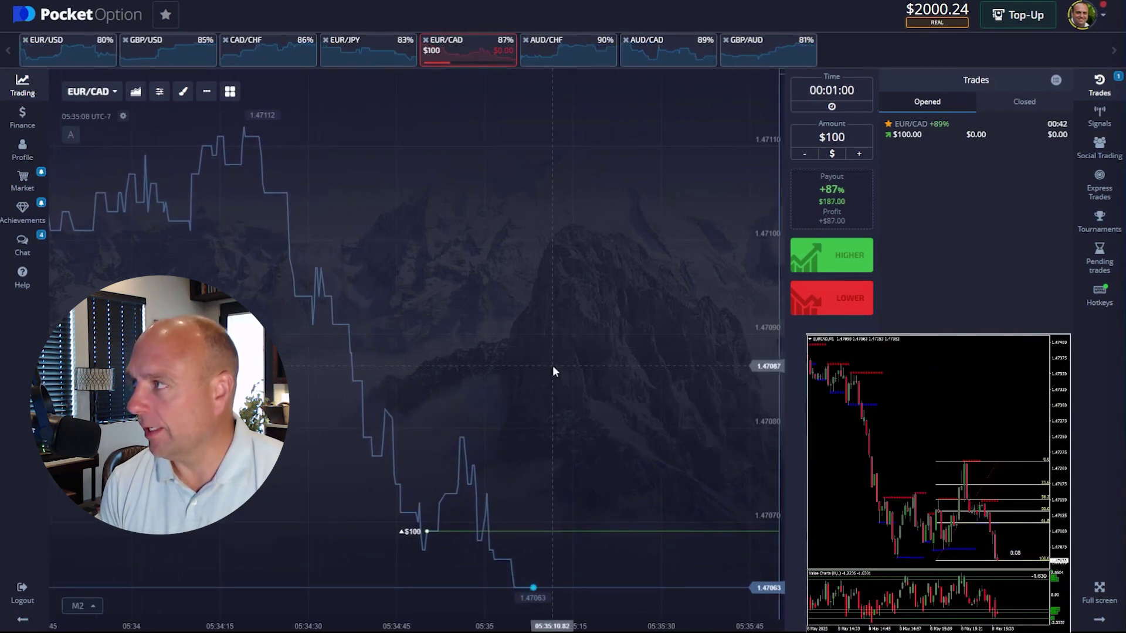
right_click(960, 422)
click(980, 554)
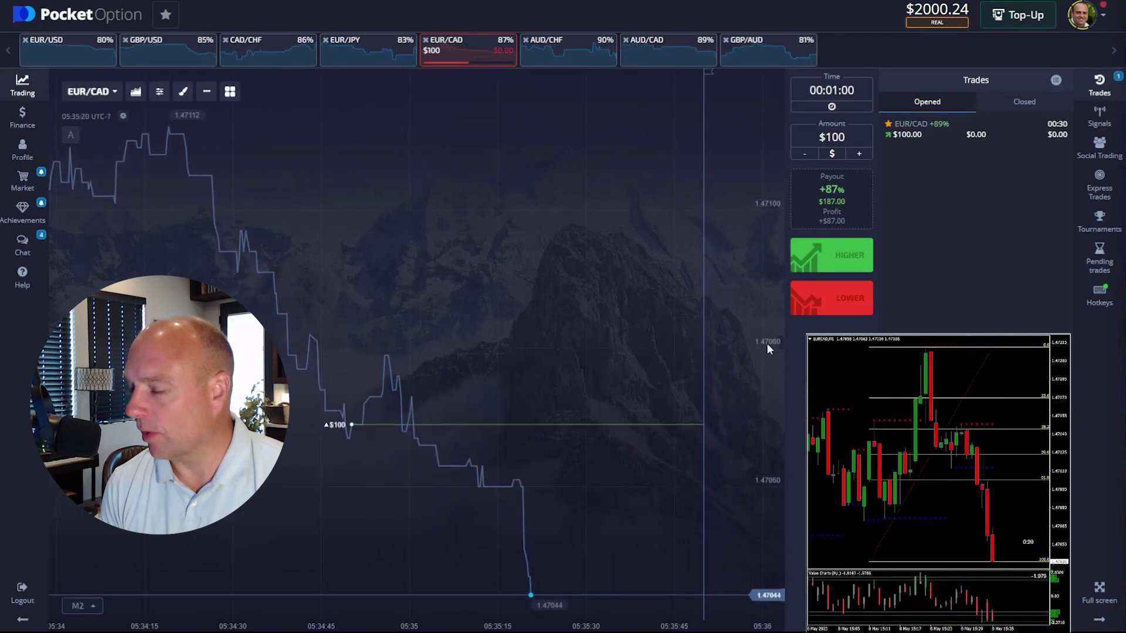
right_click(972, 335)
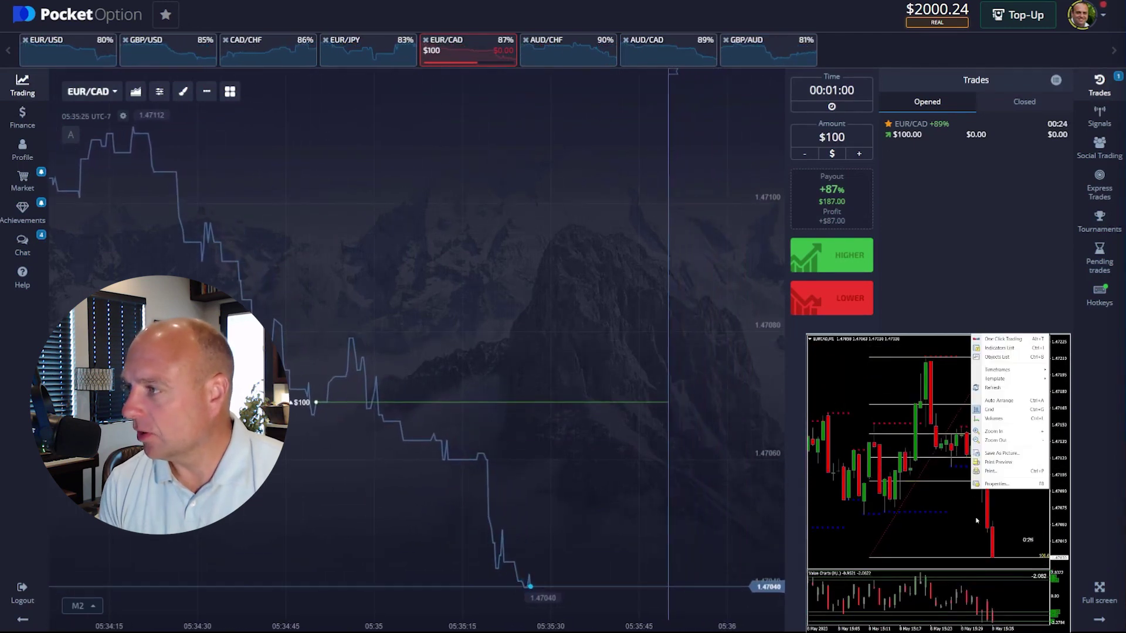
click(993, 440)
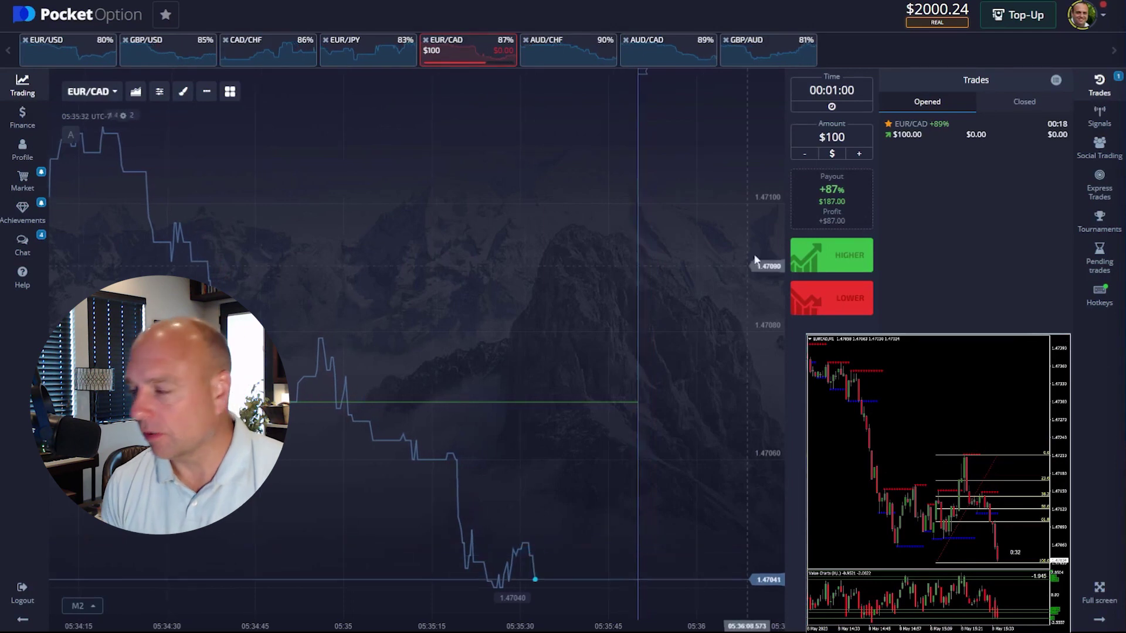
Step: Set the stake to $250 and zoom the inset chart back in
click(831, 136)
text(250)
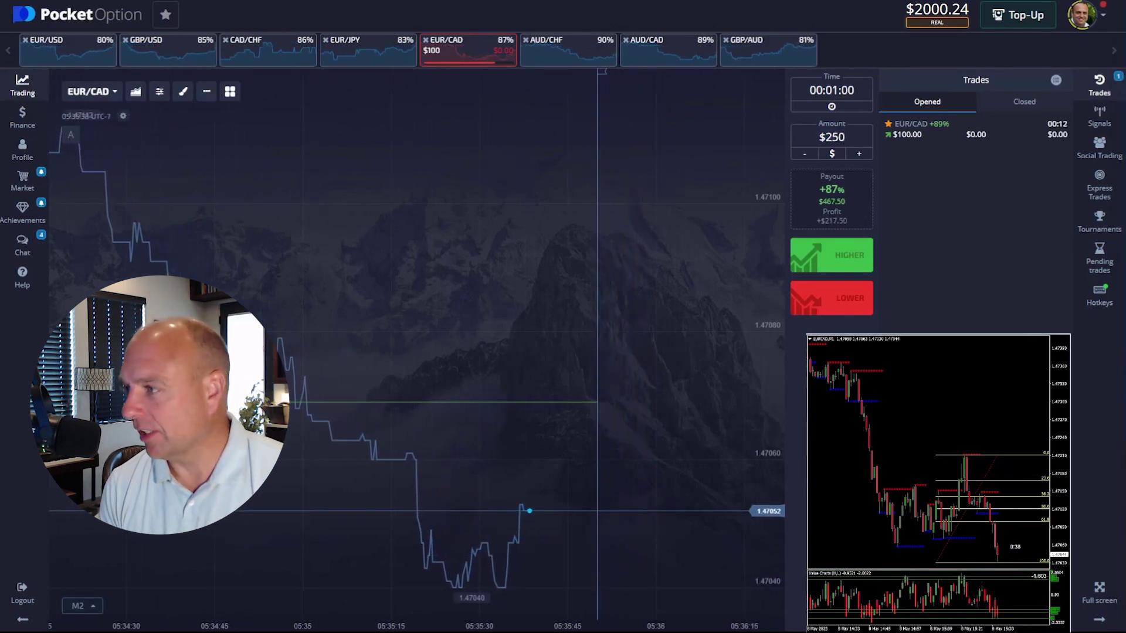
right_click(1006, 415)
click(1025, 527)
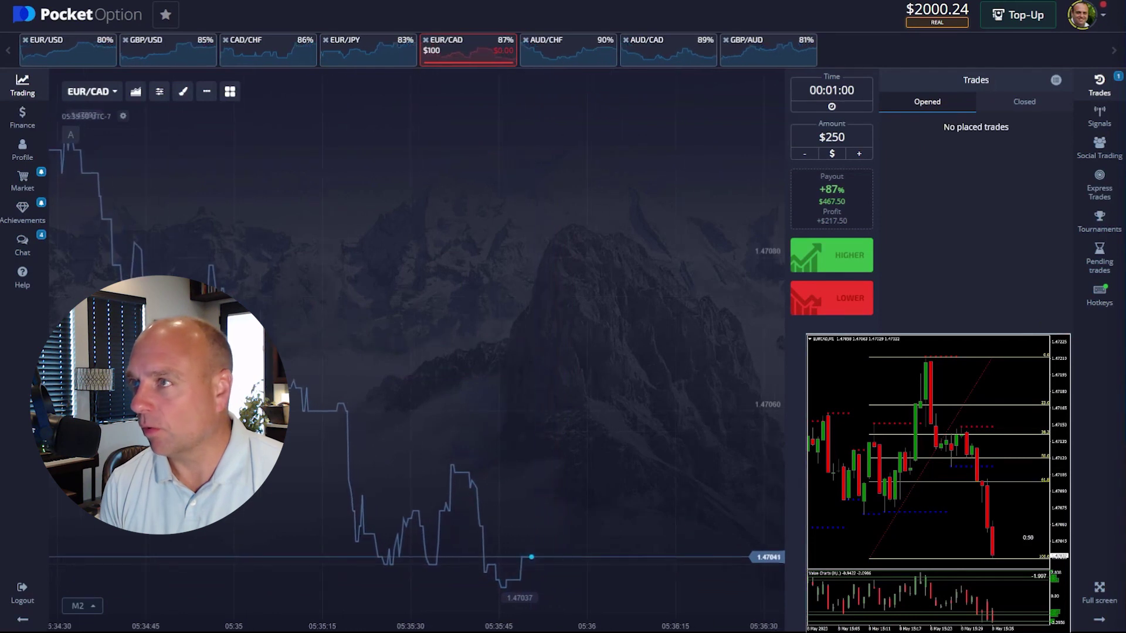
Step: Switch to AUD/CHF and place two $250 Lower trades
click(290, 58)
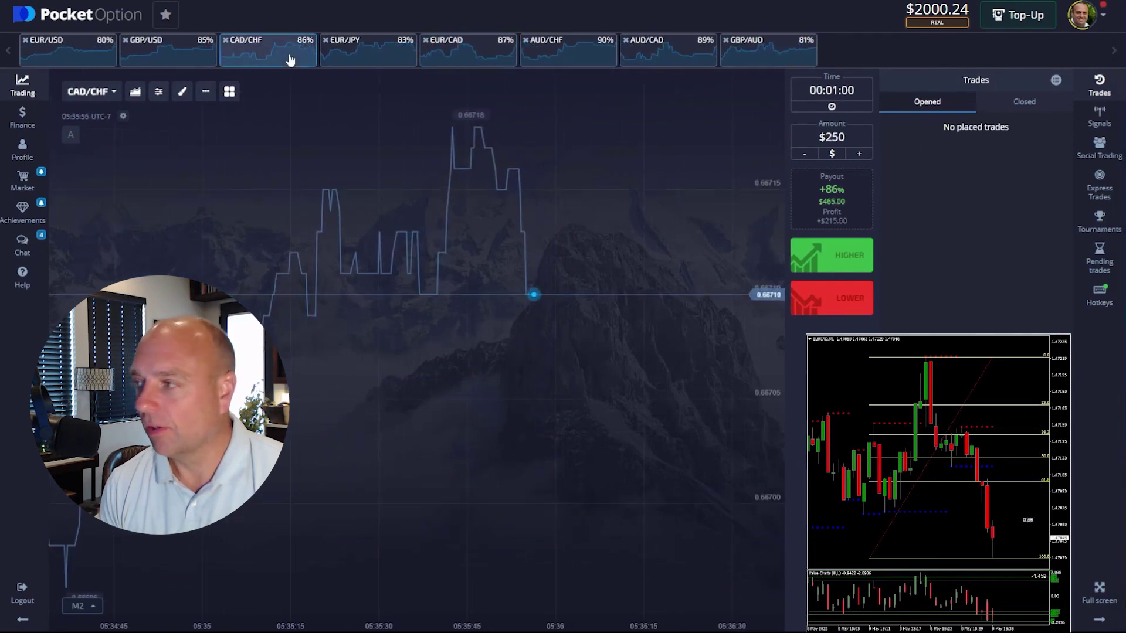
click(561, 57)
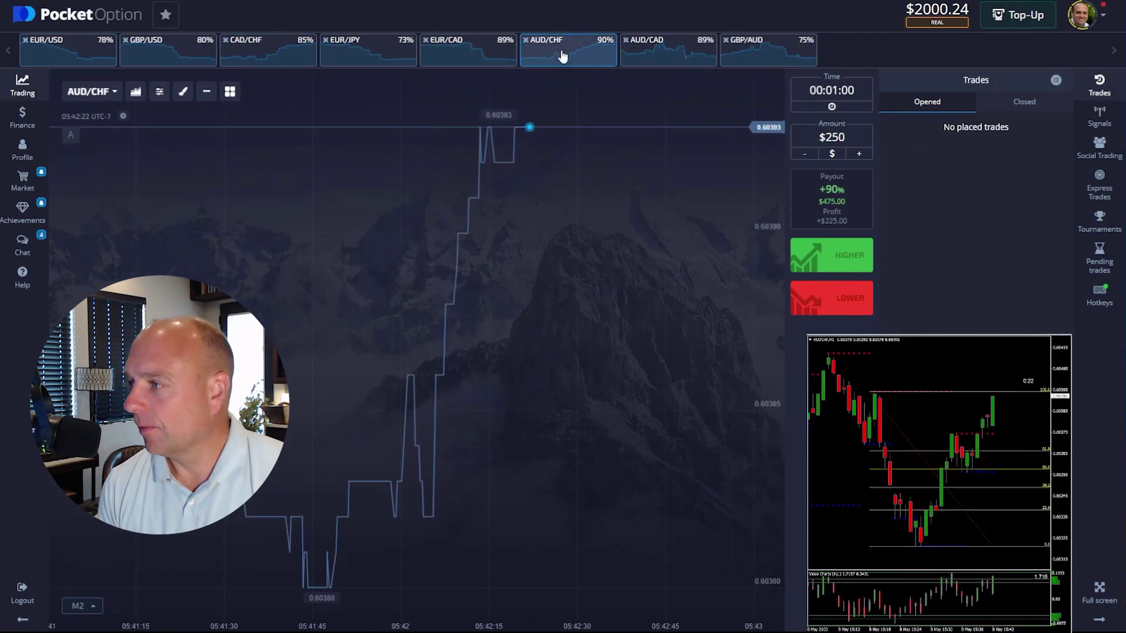
click(842, 303)
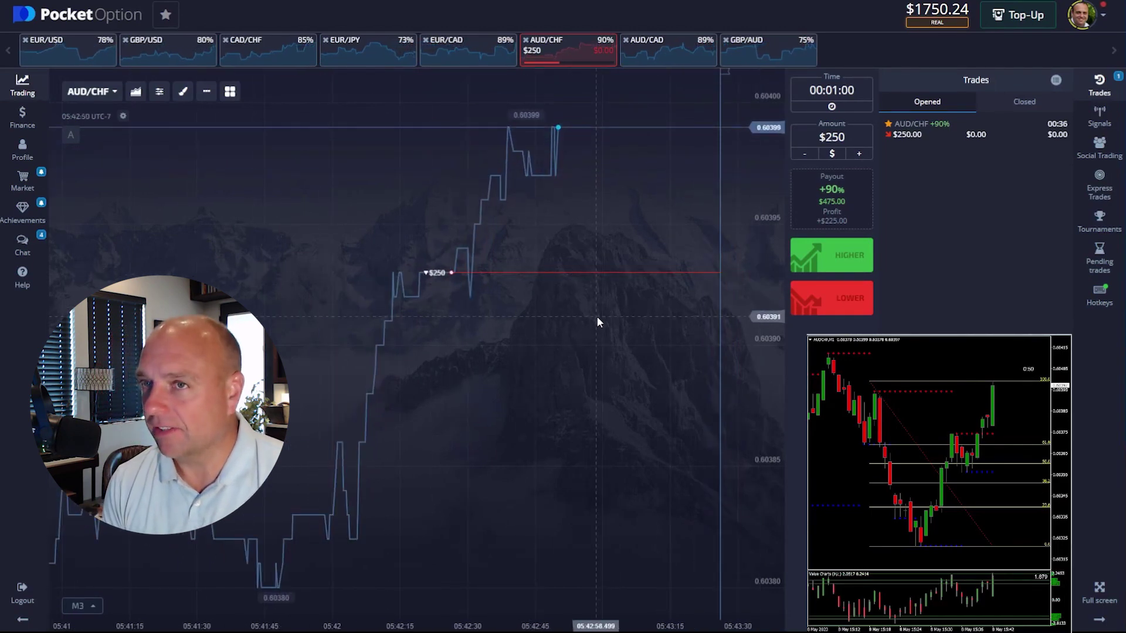
click(818, 305)
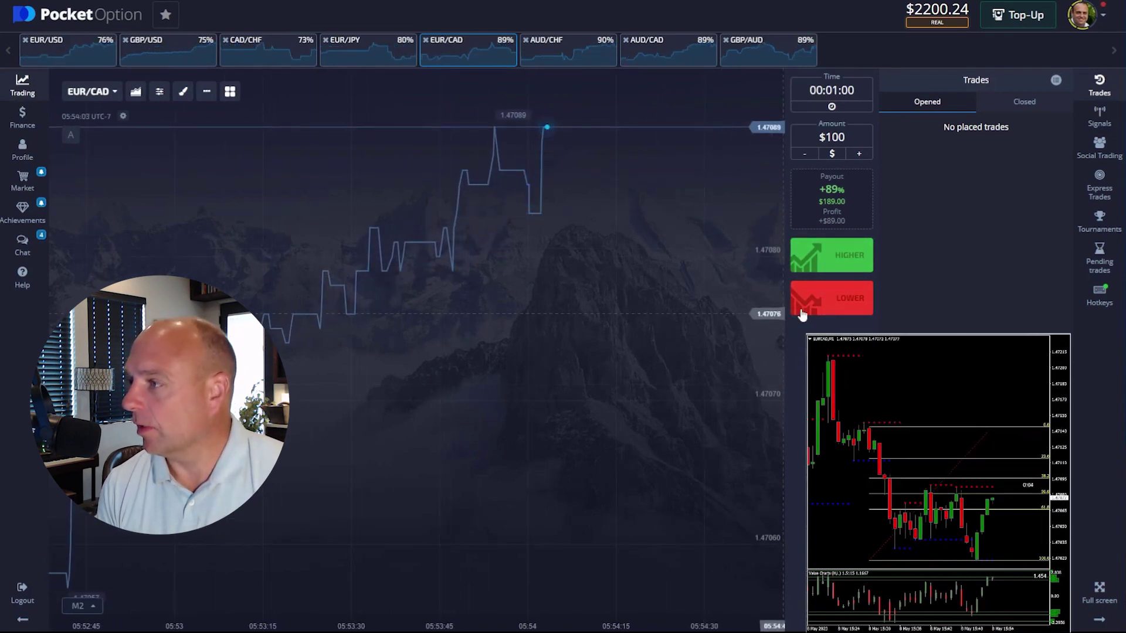
Step: Place a $100 Lower trade on EUR/CAD and dismiss the closed-trade notice
click(821, 305)
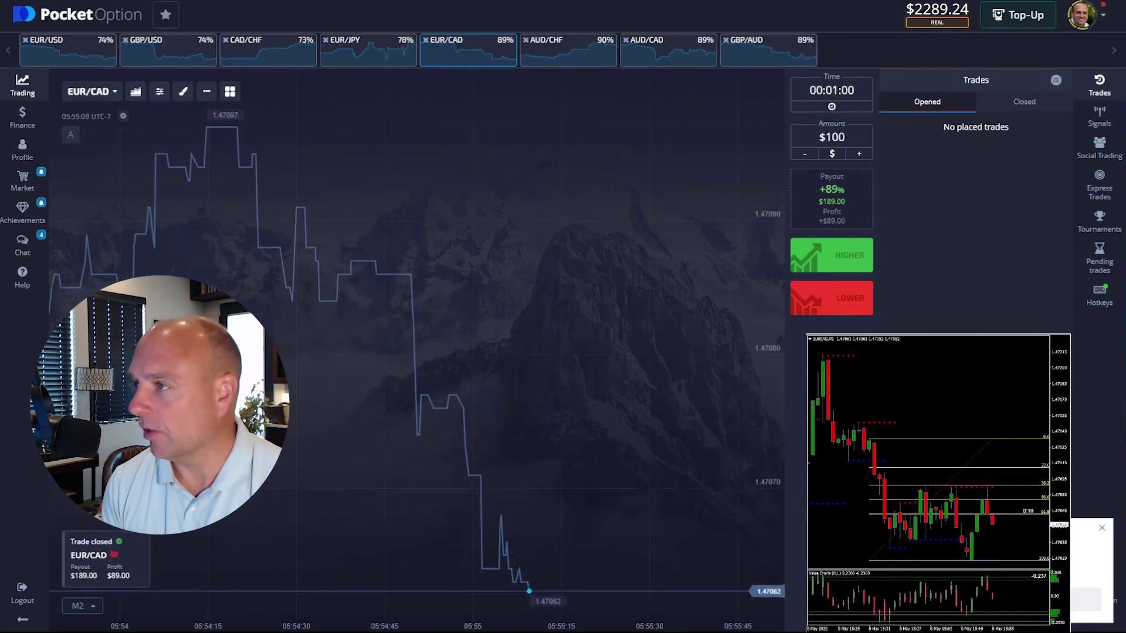
click(1100, 528)
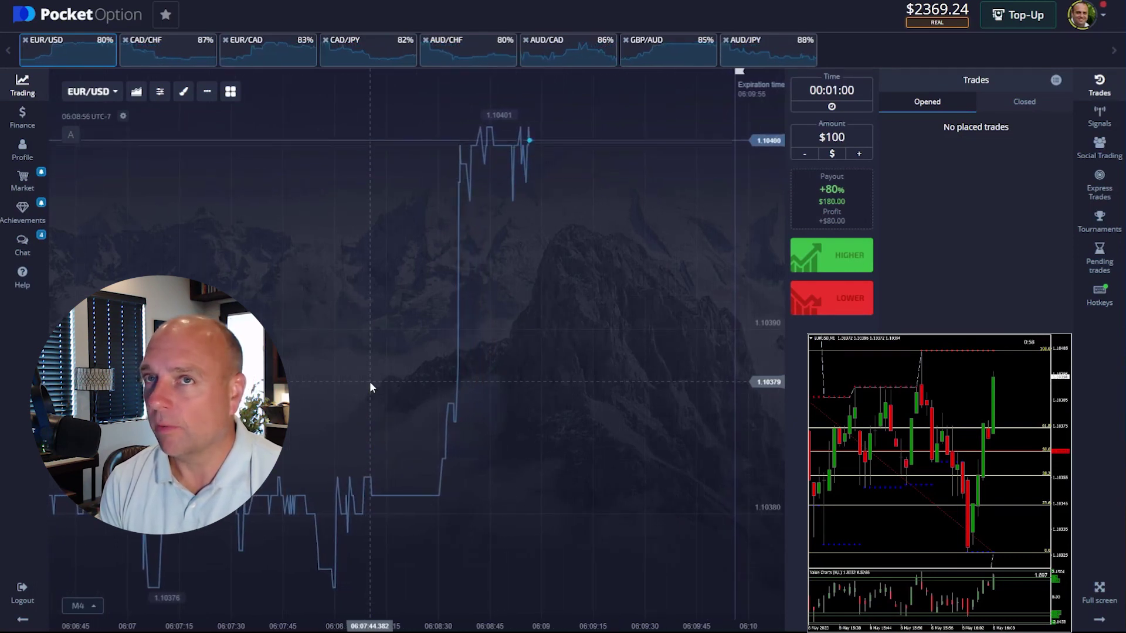
Step: Place a $100 Lower trade on EUR/USD with the sell hotkey and expand its details
key(shift+s)
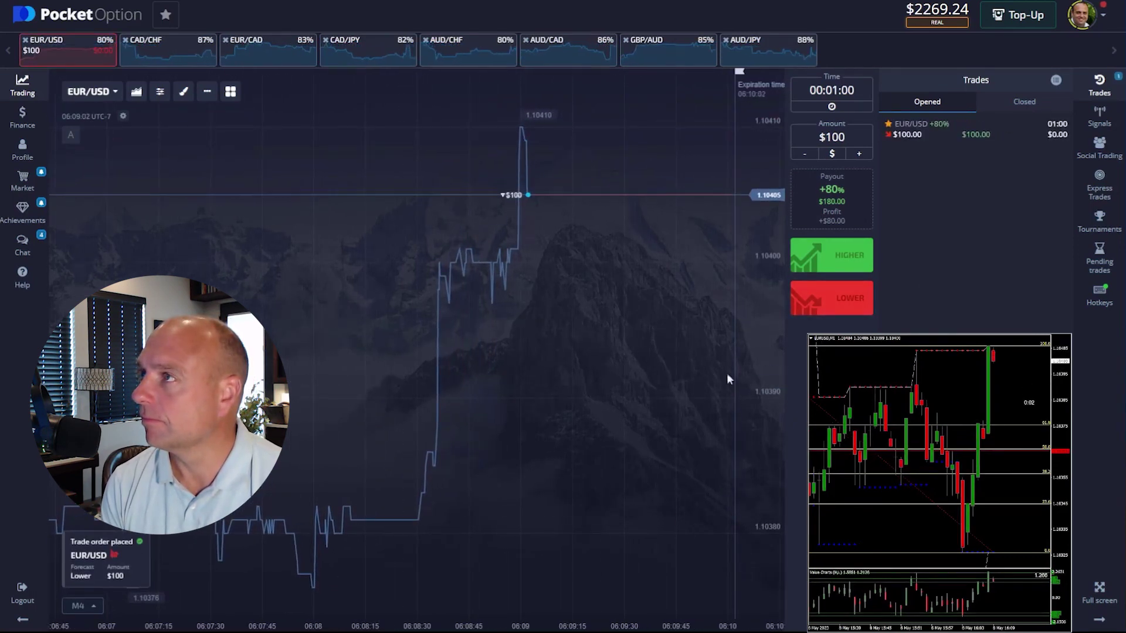
scroll(557, 360, up, 1)
scroll(557, 359, up, 1)
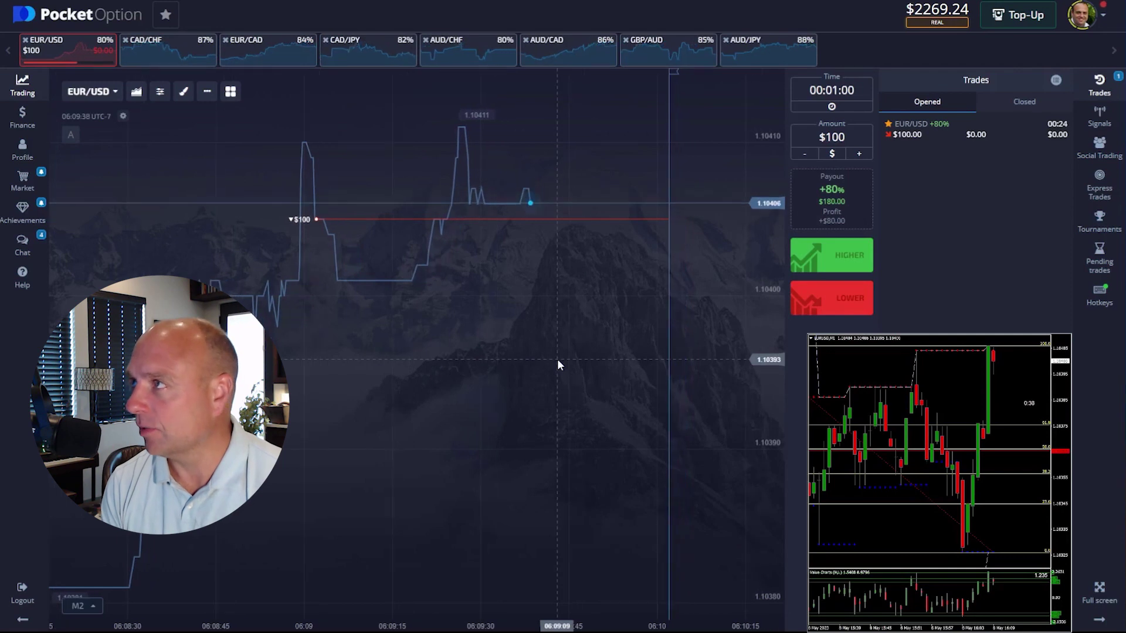
click(907, 136)
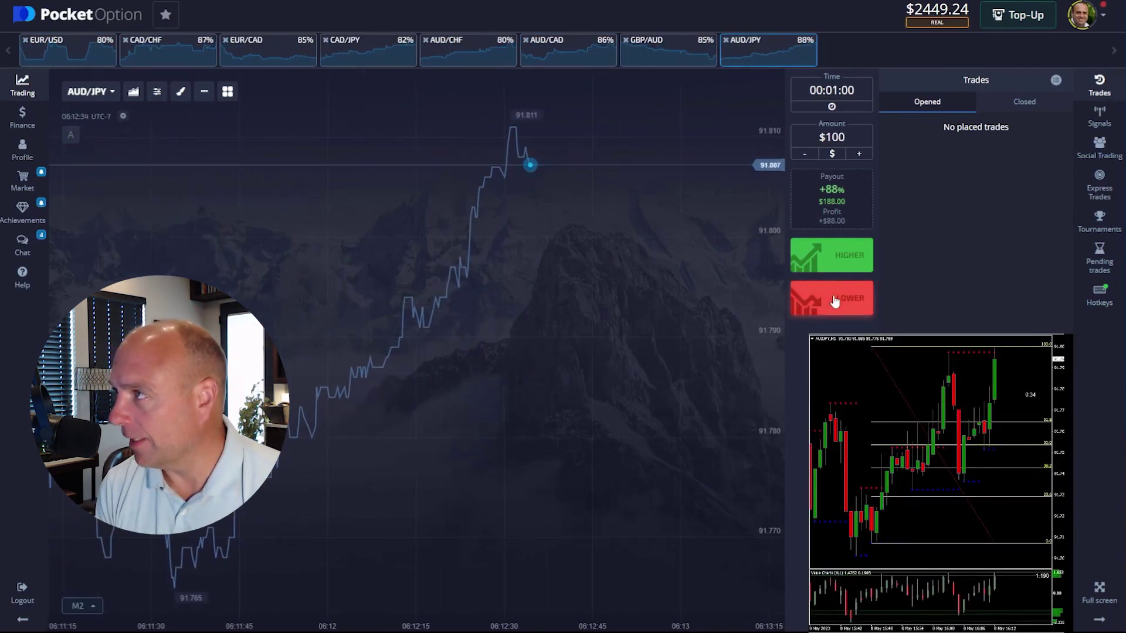
Step: Place a $100 Lower trade on AUD/JPY and zoom out the reference candle chart
click(805, 292)
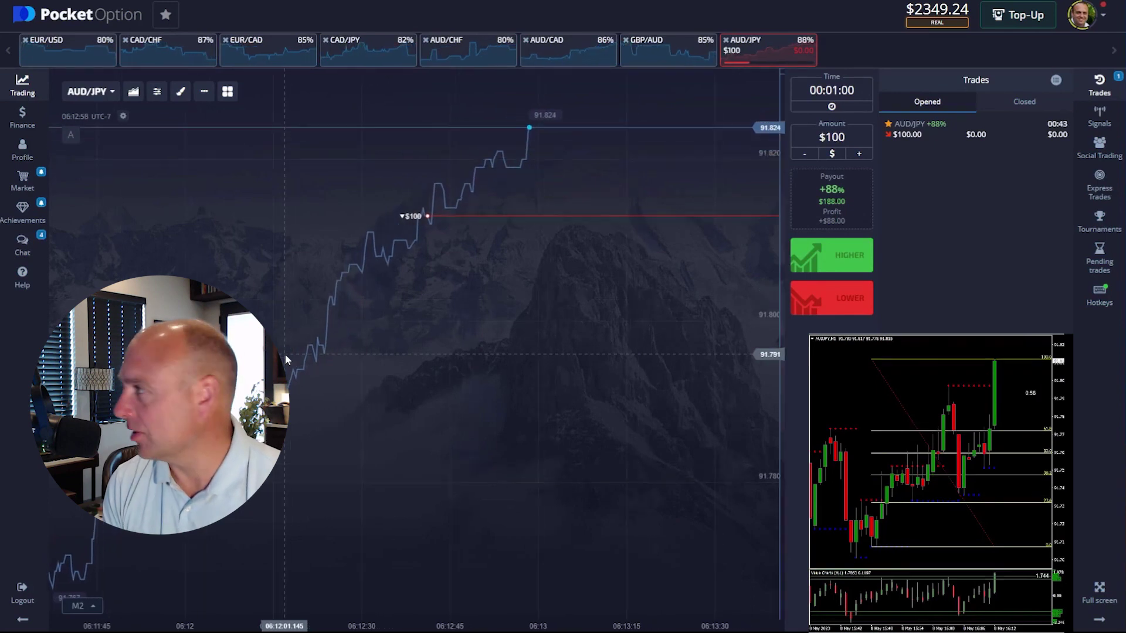
right_click(871, 395)
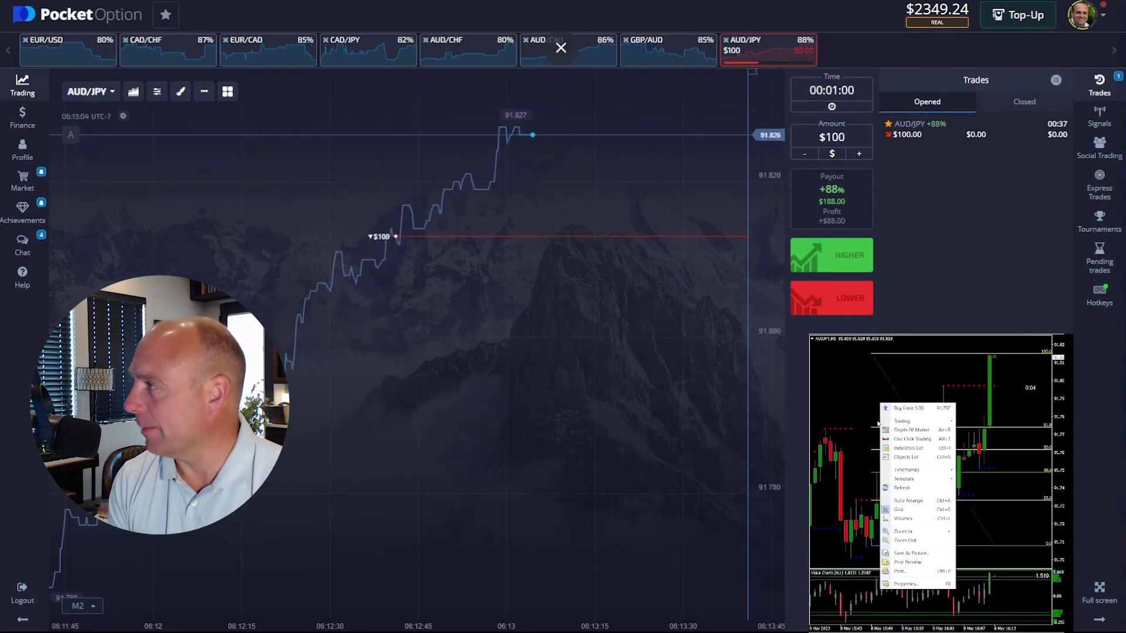
click(879, 552)
right_click(857, 430)
click(874, 563)
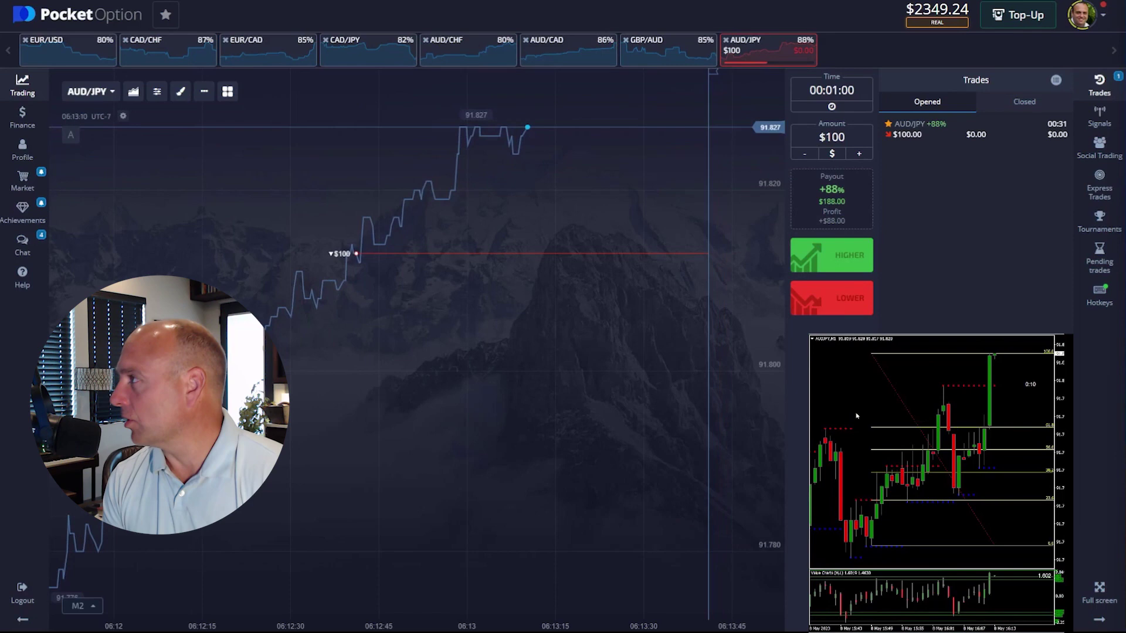
right_click(857, 414)
click(876, 547)
text(250)
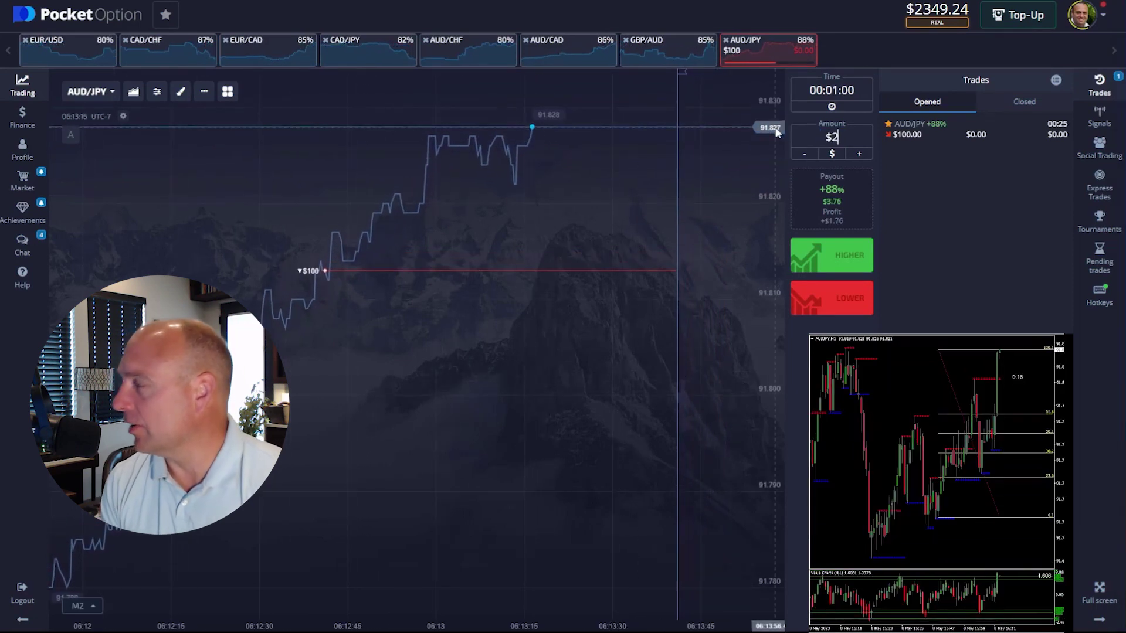
Step: Place a second $250 Lower trade on AUD/JPY
click(840, 305)
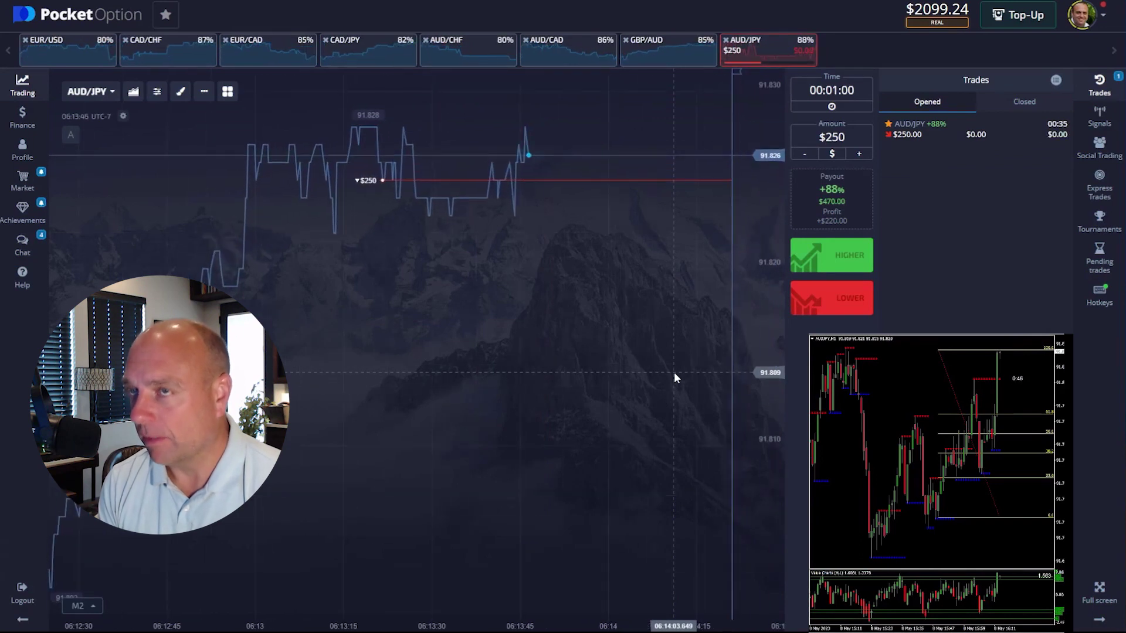
scroll(620, 298, down, 2)
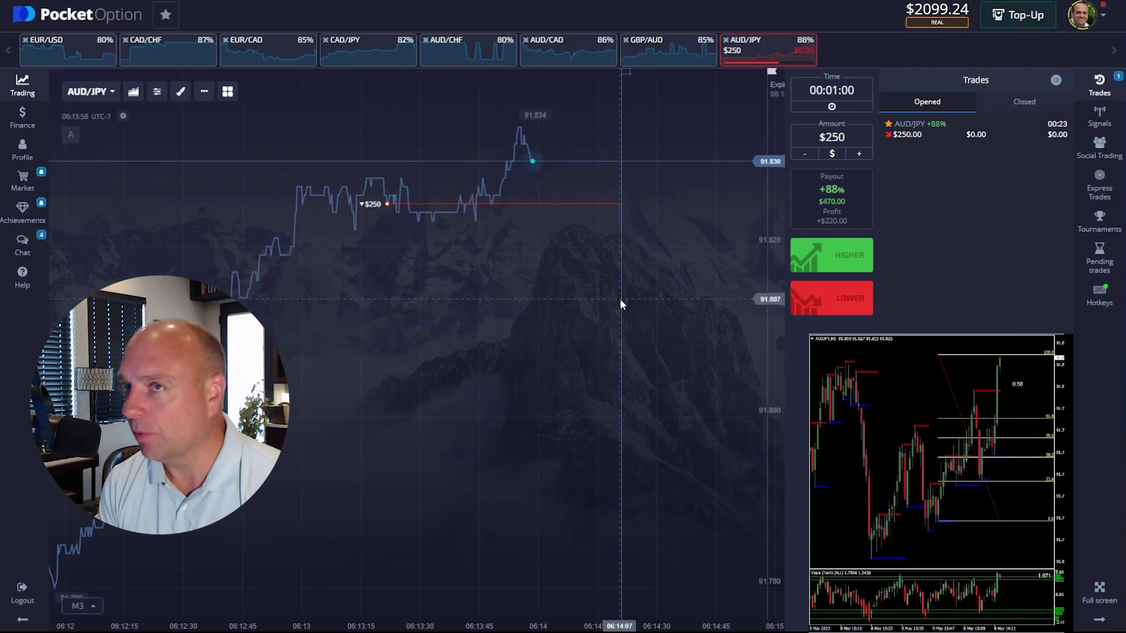
scroll(620, 298, up, 2)
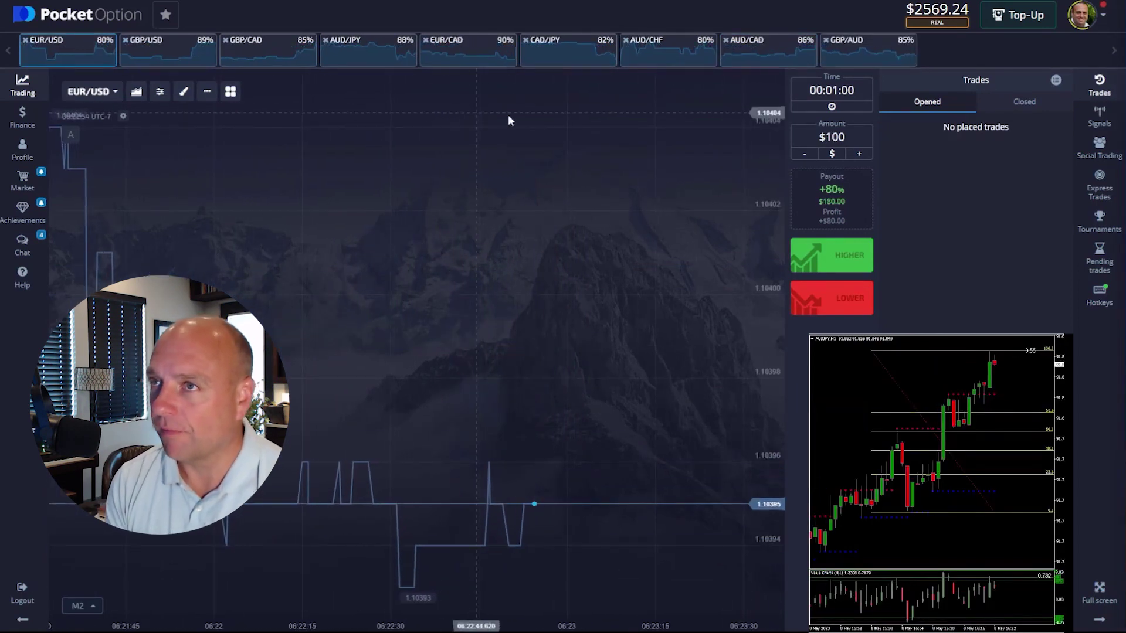
Step: Place a $100 Lower trade on AUD/CAD, zoom out the reference chart and expand the trade
click(768, 49)
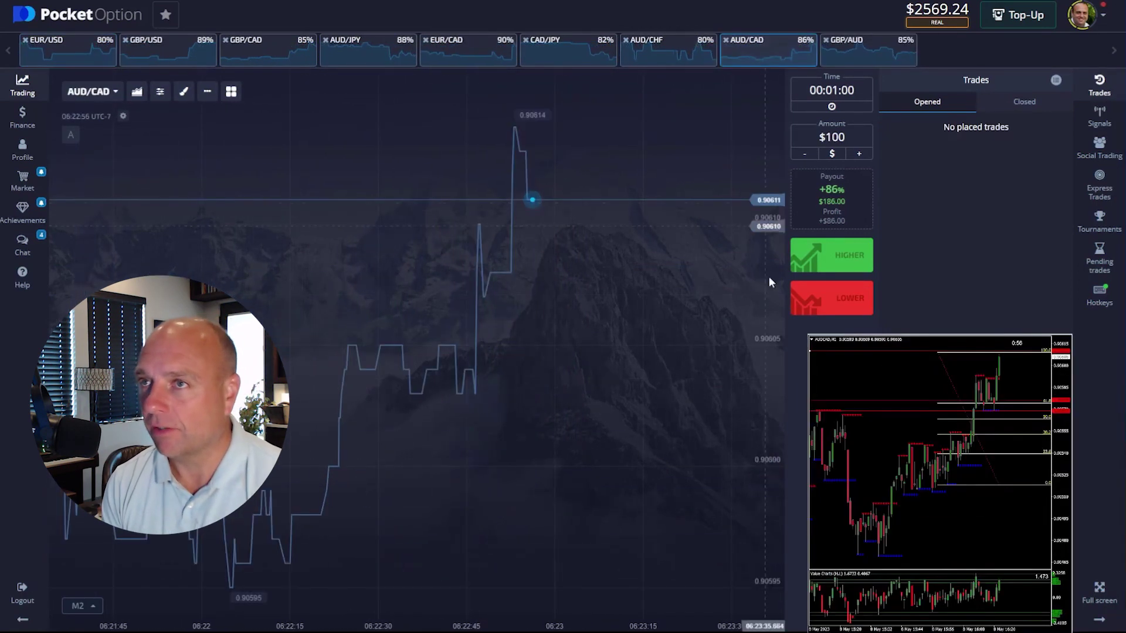
click(829, 313)
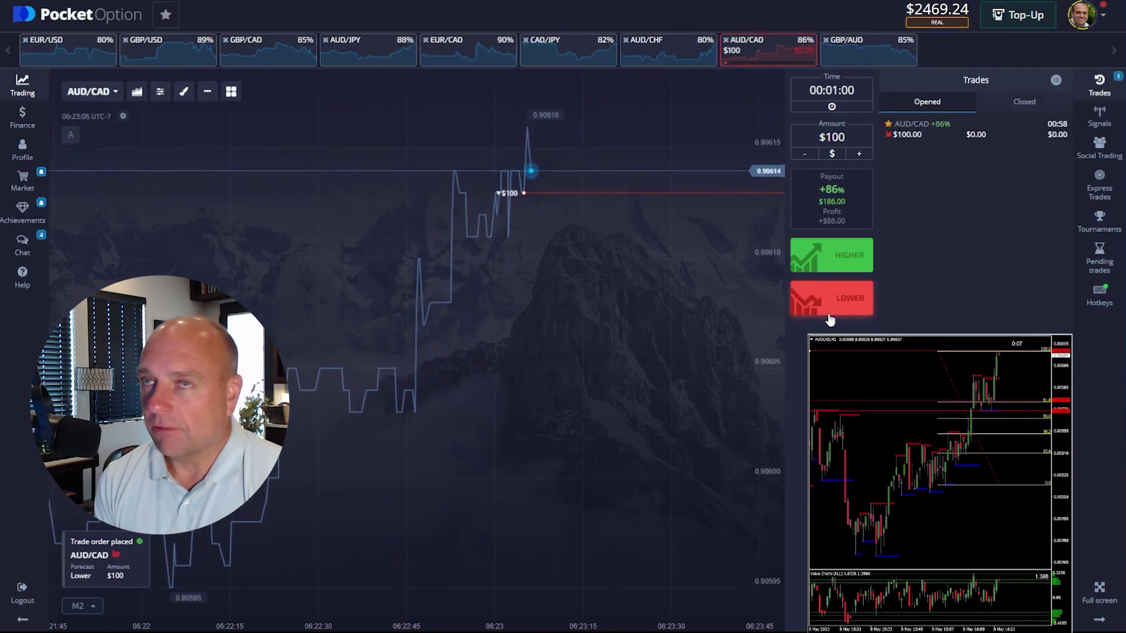
scroll(761, 281, down, 2)
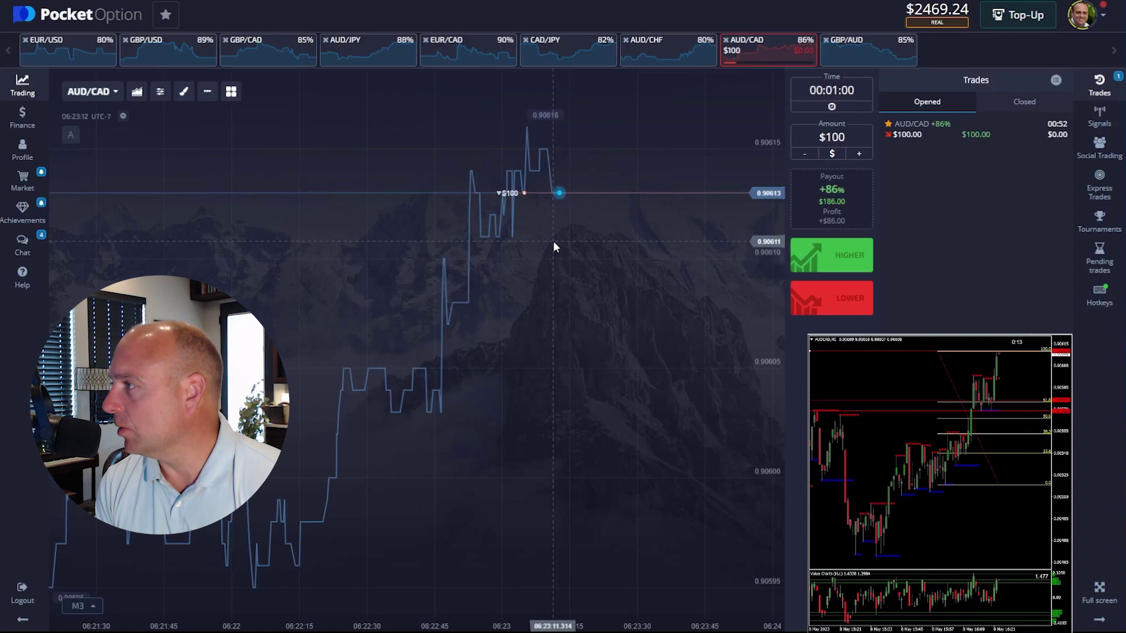
scroll(615, 240, up, 1)
scroll(581, 237, up, 1)
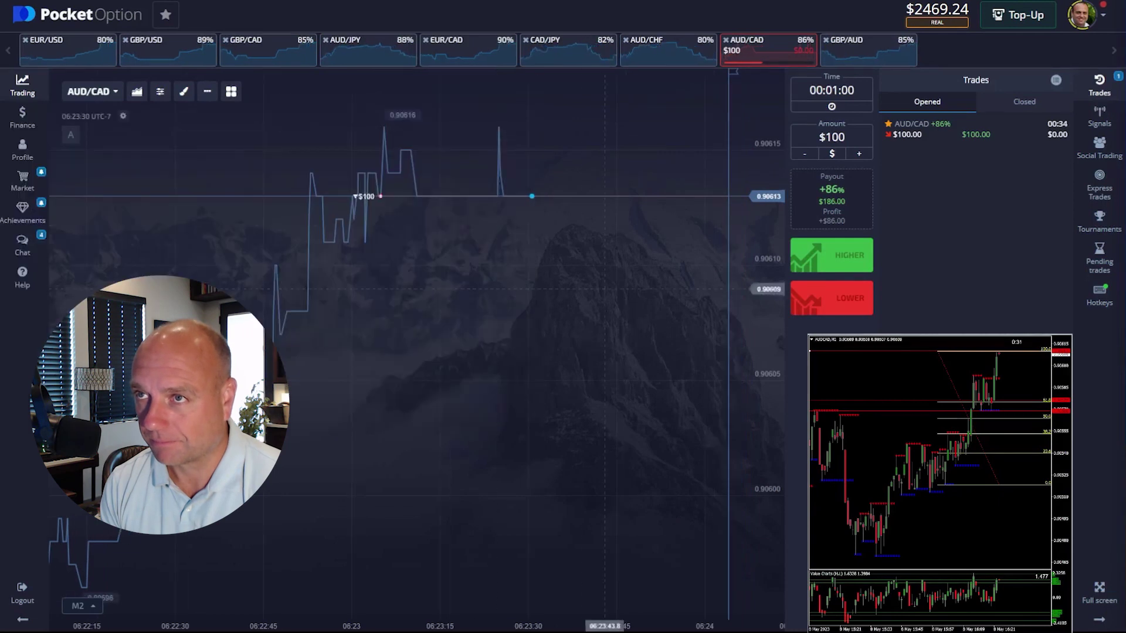
right_click(863, 378)
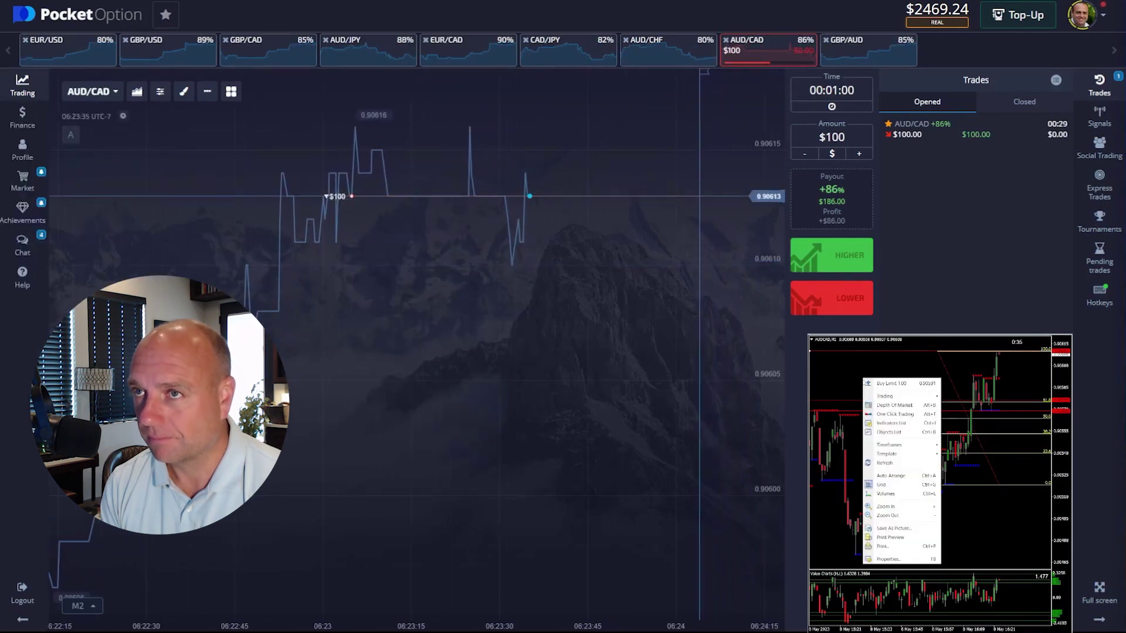
click(890, 514)
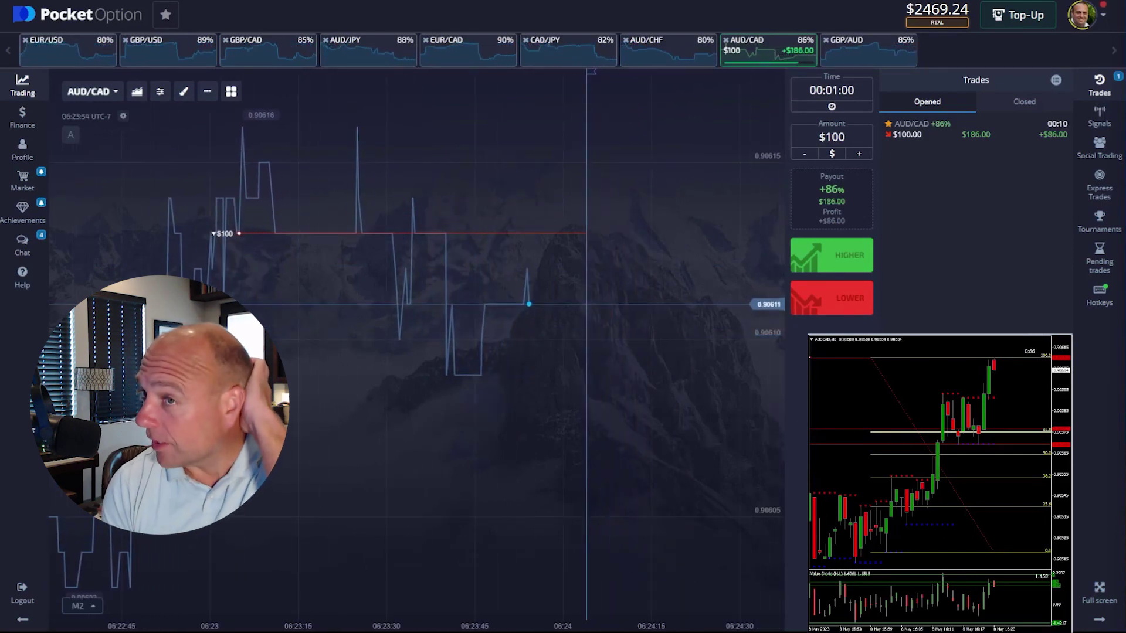
click(918, 131)
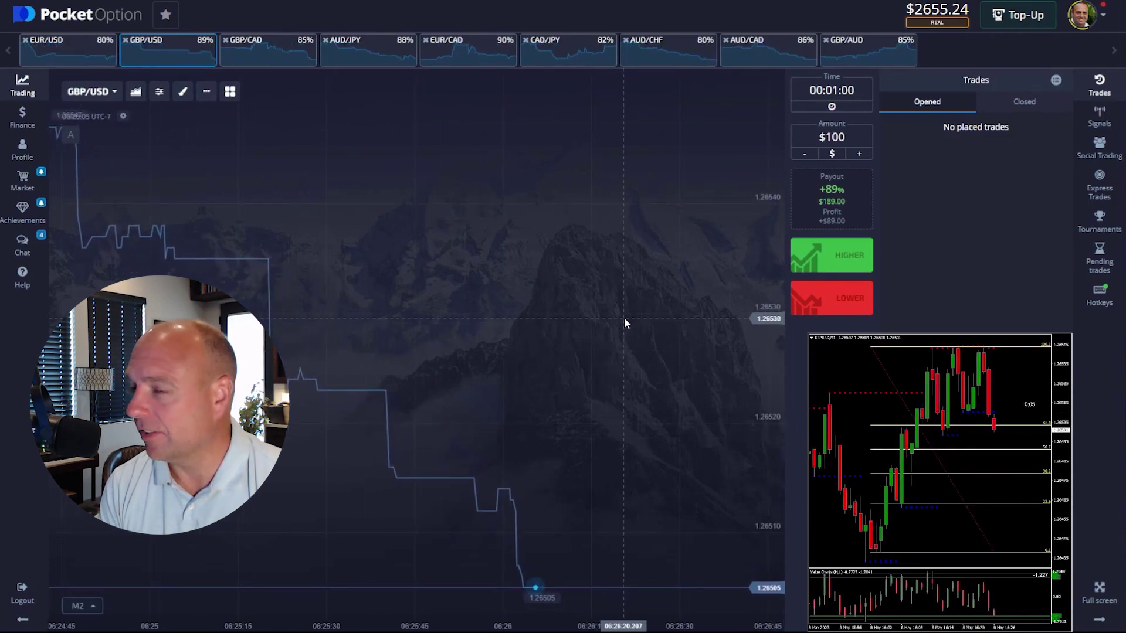
Step: Place a $100 one-minute Higher trade on GBP/USD
click(818, 270)
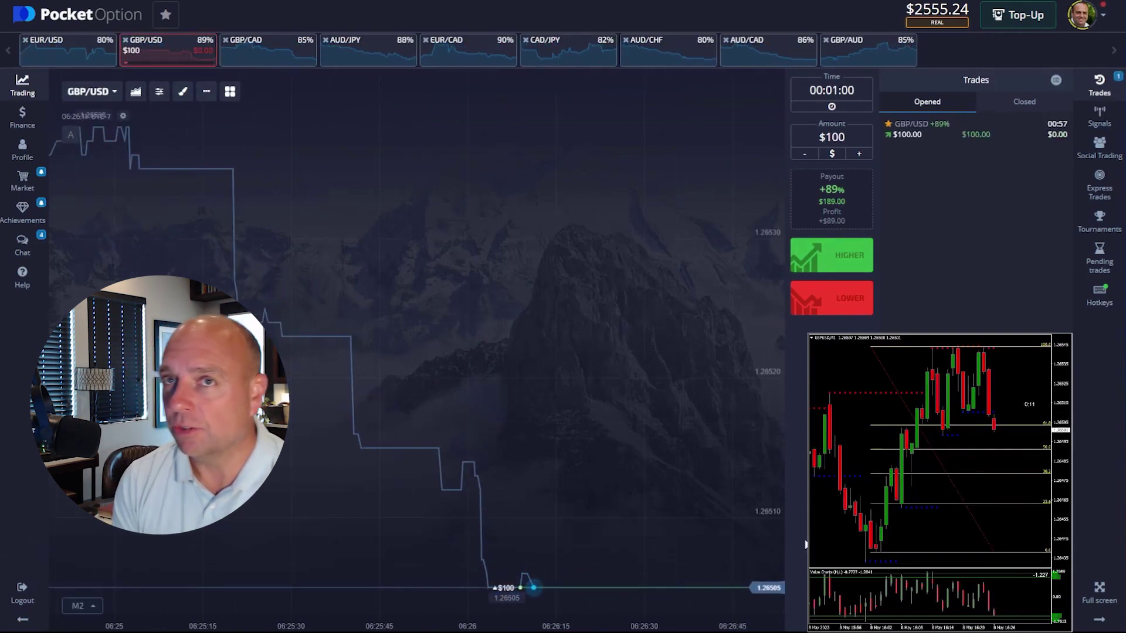